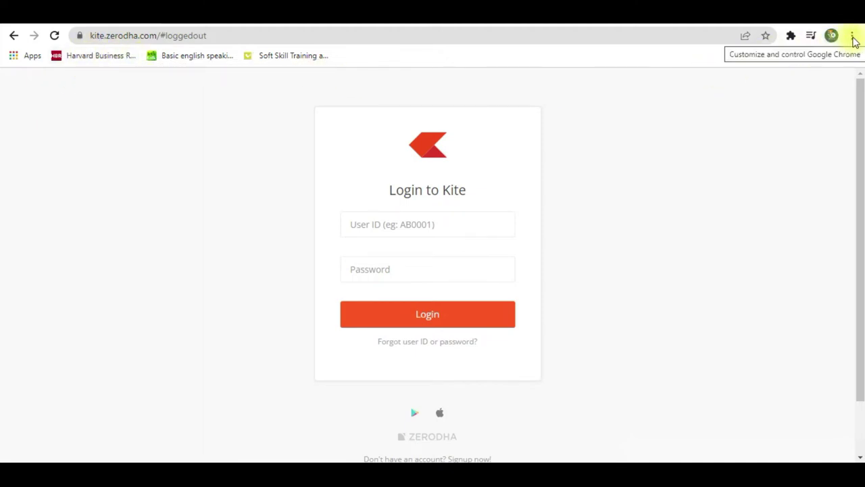
# - Create a Chrome desktop shortcut for the Kite site named 'Kite', set to open as a window
pyautogui.click(853, 37)
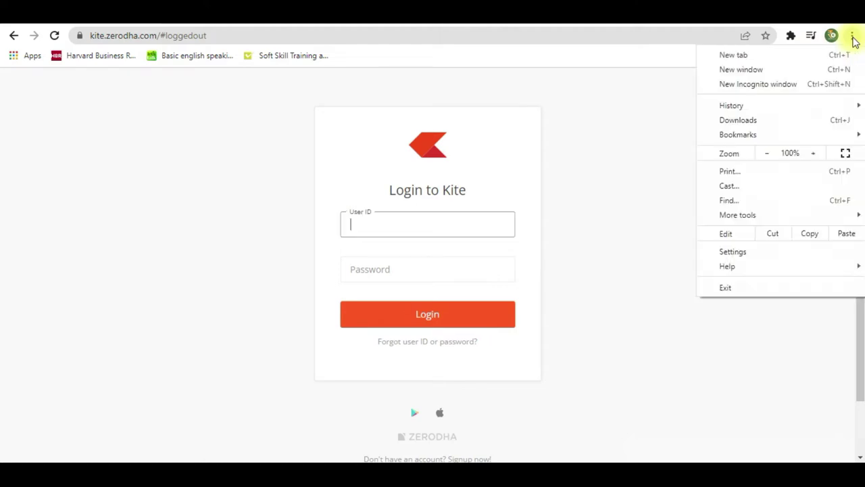
pyautogui.moveTo(767, 219)
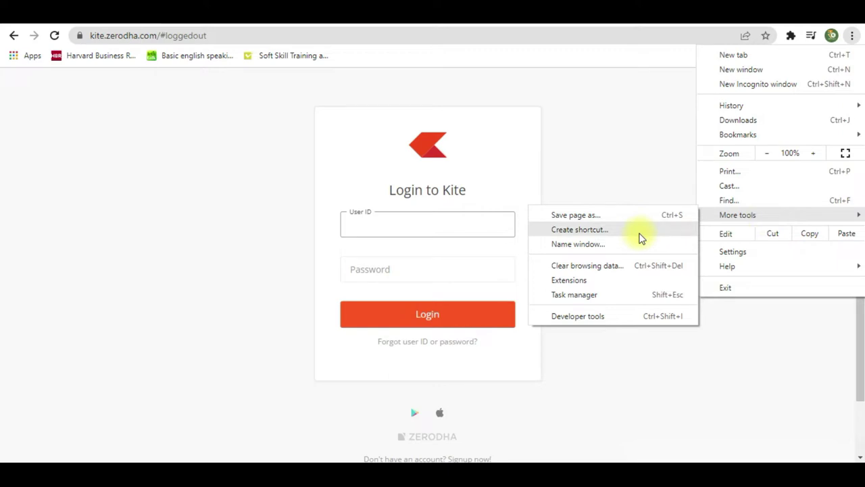
pyautogui.click(641, 230)
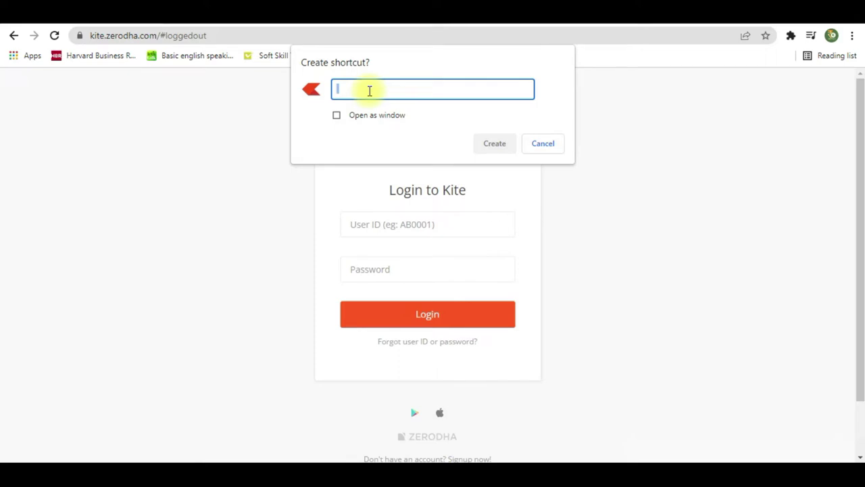
pyautogui.write('Kite')
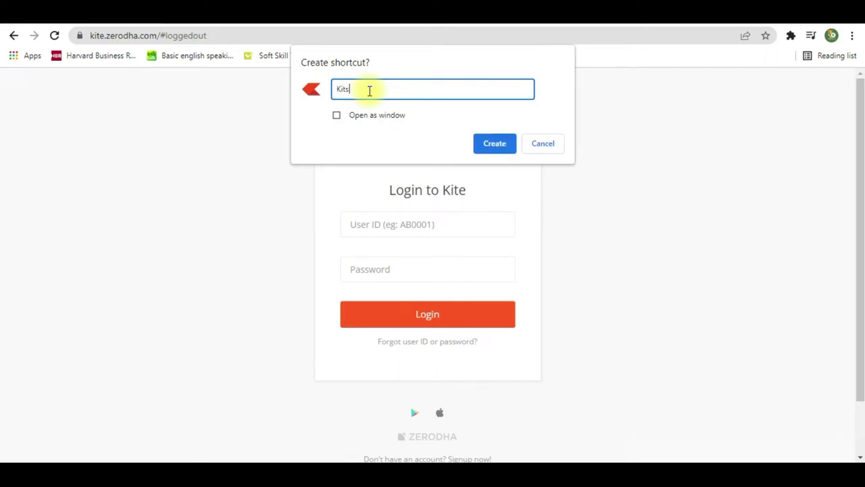
pyautogui.click(336, 117)
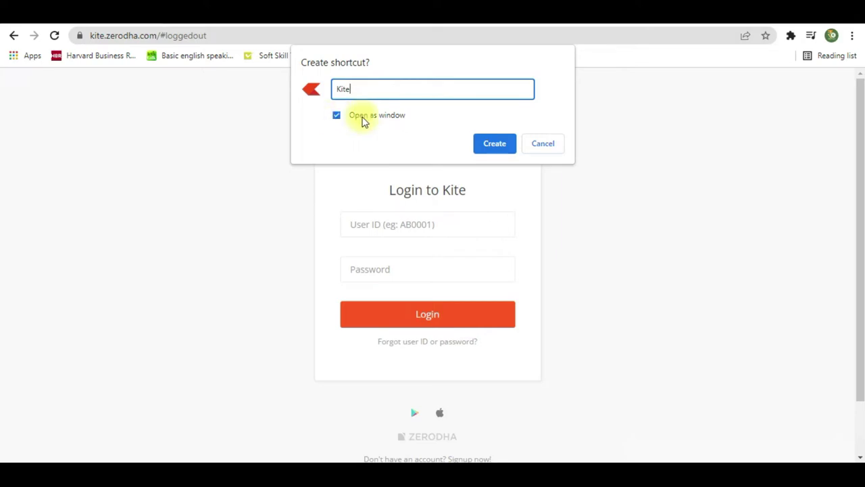
pyautogui.click(494, 145)
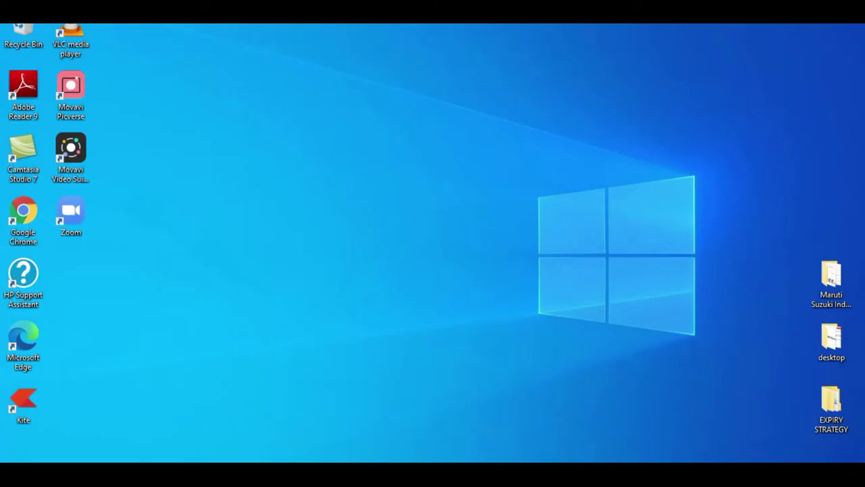
# - Launch Kite from its desktop shortcut so it opens in its own window on the ITC chart
pyautogui.doubleClick(27, 404)
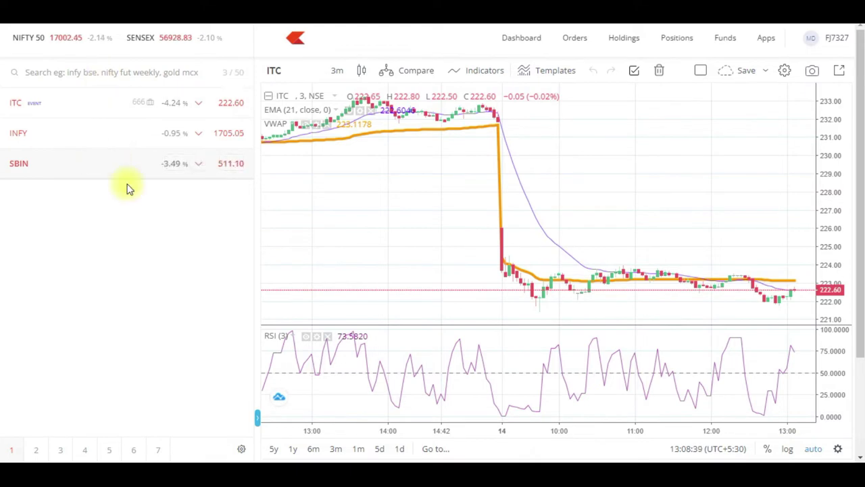
# - Load the INFY 3-minute chart from the watchlist in place of ITC
pyautogui.moveTo(166, 135)
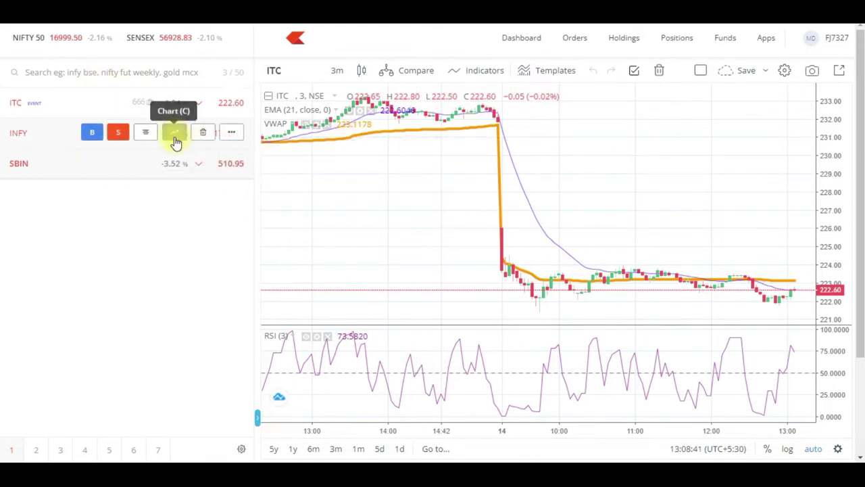
pyautogui.click(174, 138)
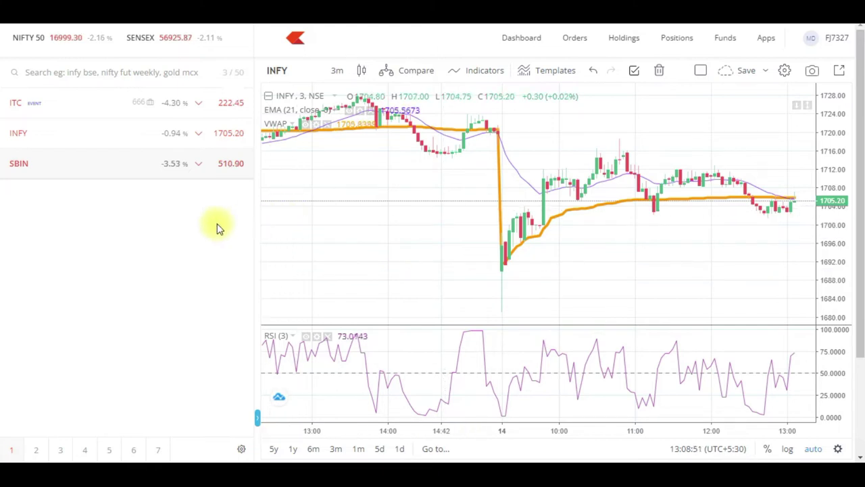
pyautogui.moveTo(168, 113)
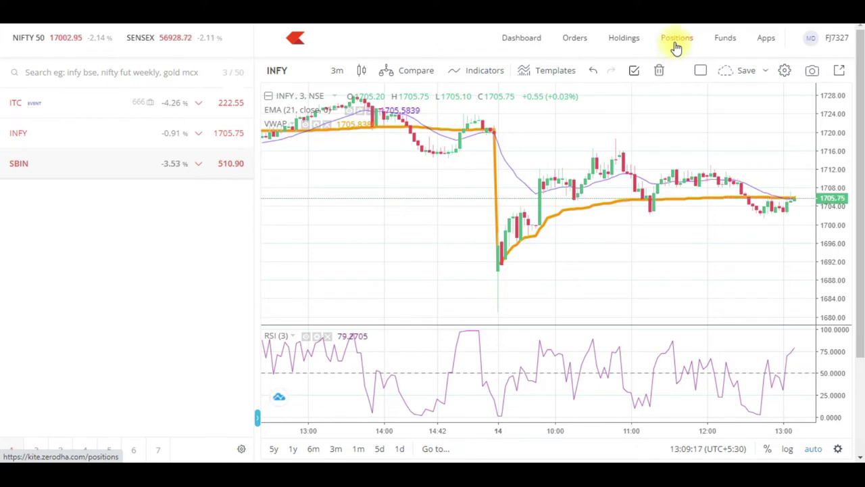
# - Show the empty Positions page and expand ITC's market depth and day statistics in the watchlist
pyautogui.click(677, 42)
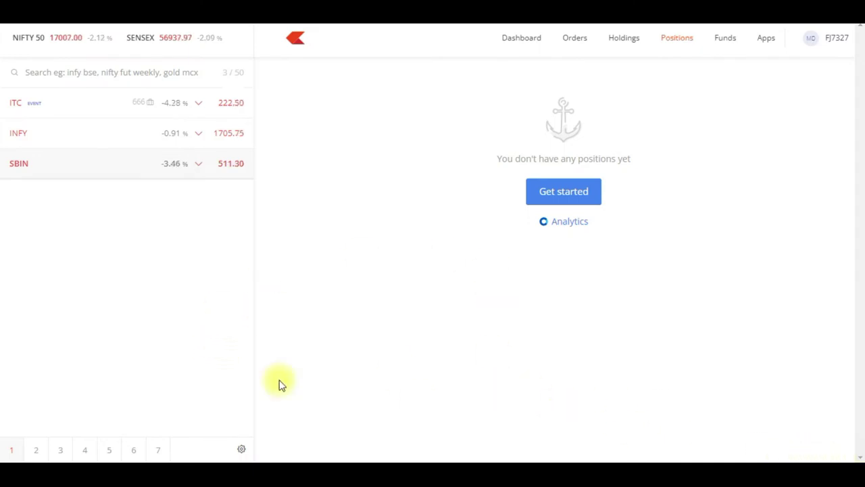
pyautogui.moveTo(12, 116)
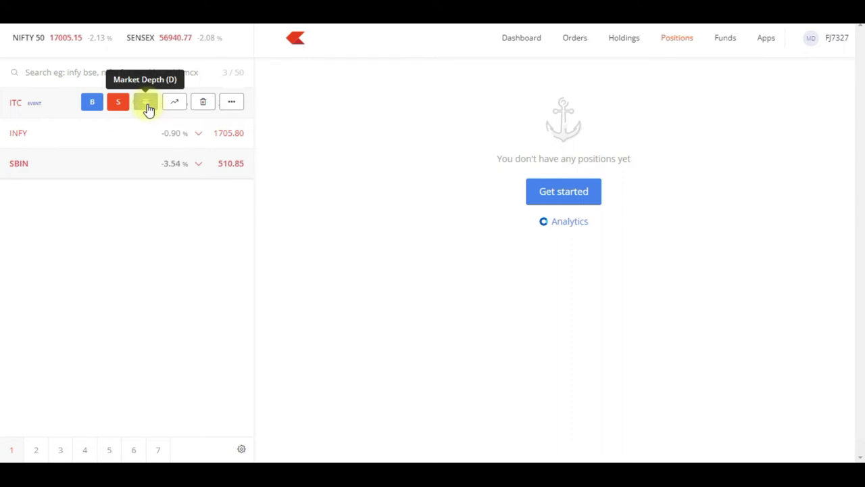
pyautogui.click(147, 105)
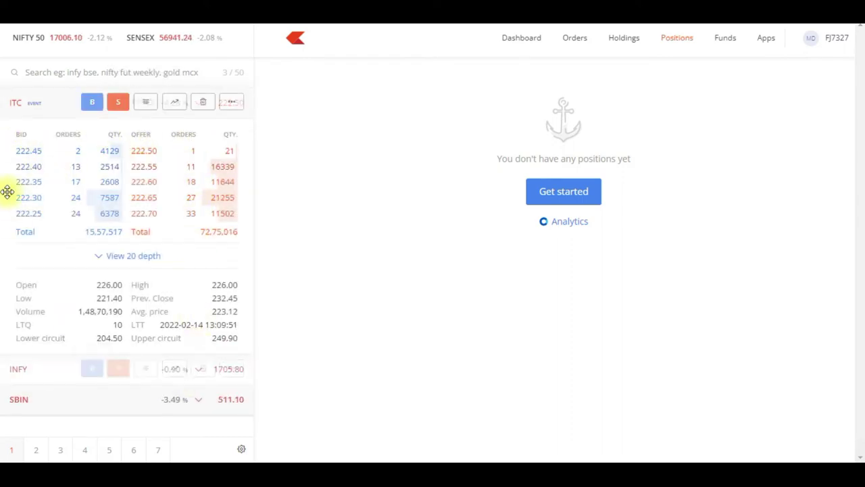
# - Open the ITC chart from the watchlist and zoom in on the most recent candles
pyautogui.click(174, 102)
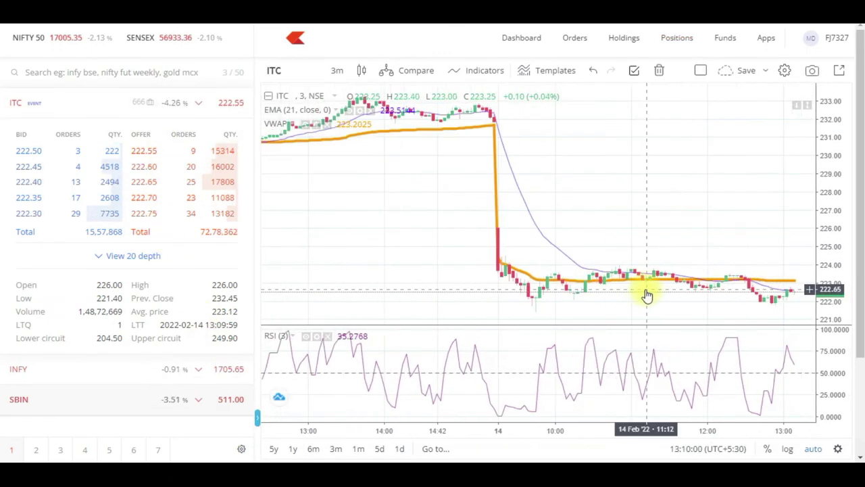
pyautogui.scroll(10, 612, 302)
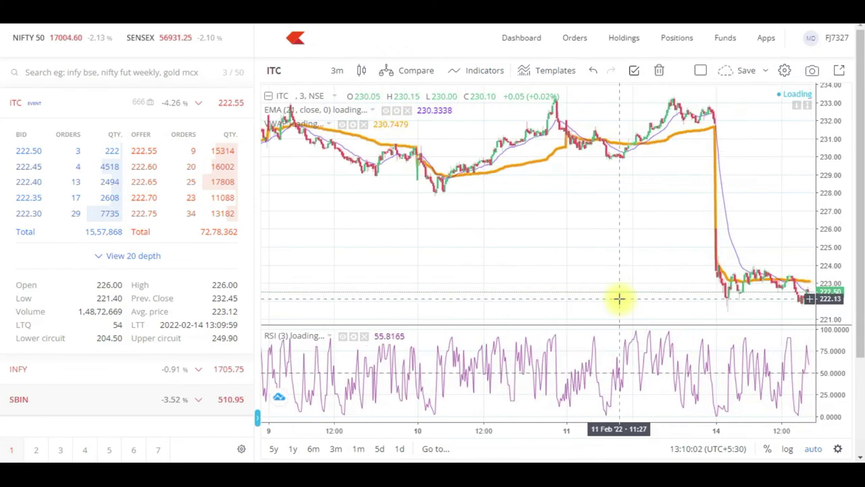
pyautogui.scroll(5, 610, 300)
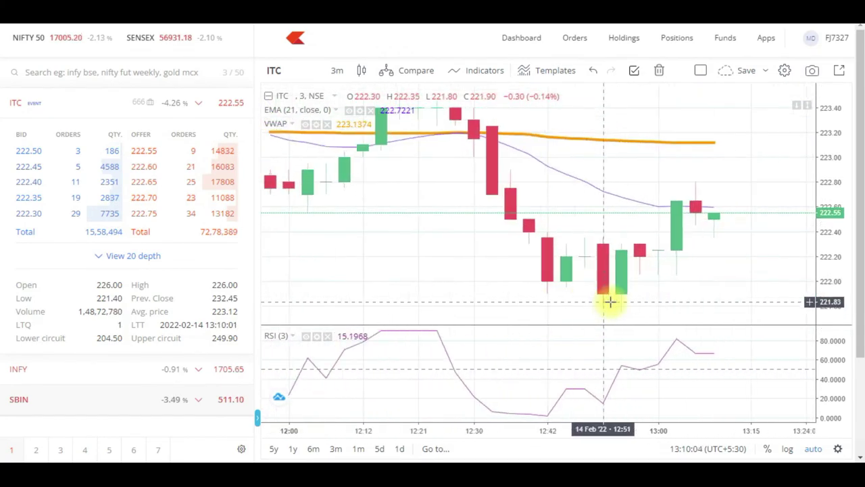
pyautogui.scroll(3, 610, 303)
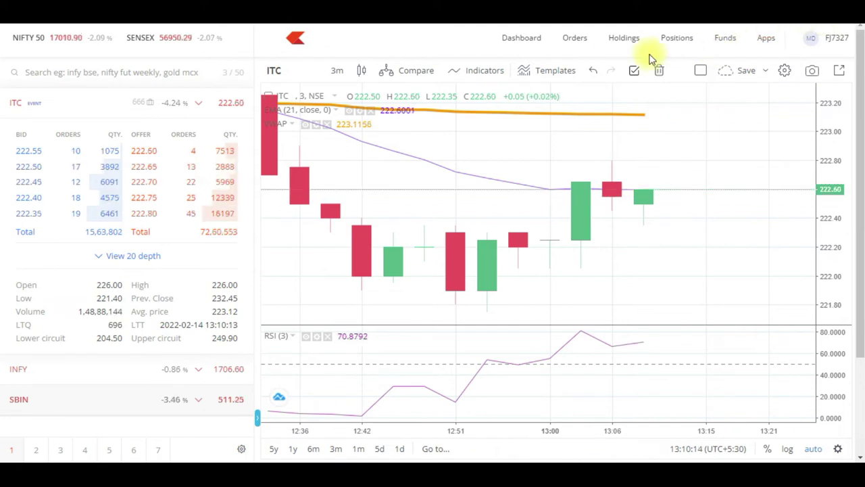
# - Open Orders in a second Kite window, dismiss the notification prompt, and restore it down
pyautogui.rightClick(576, 44)
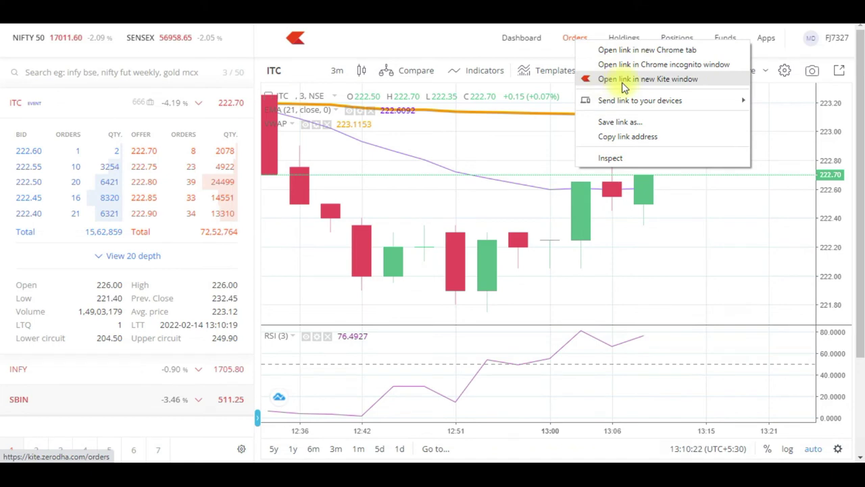
pyautogui.click(682, 80)
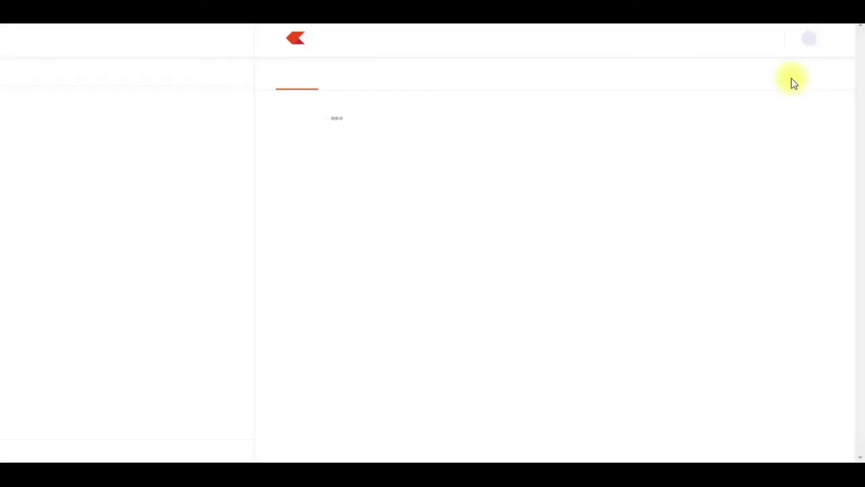
pyautogui.click(758, 29)
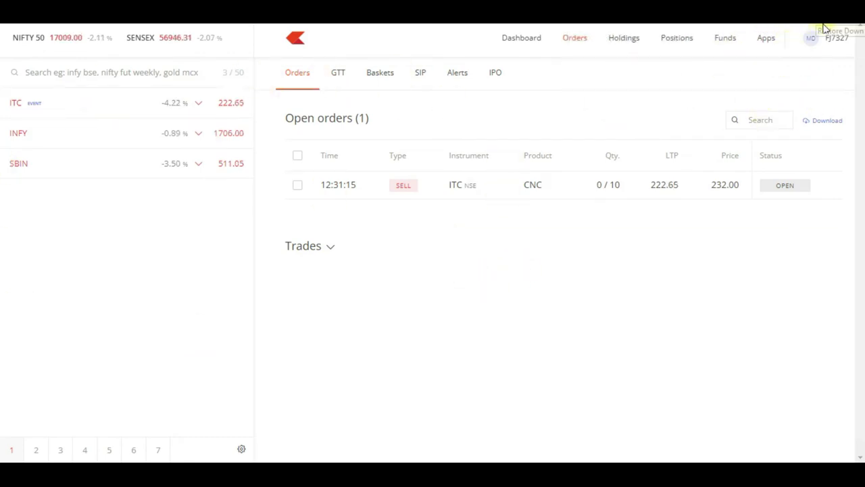
pyautogui.click(824, 27)
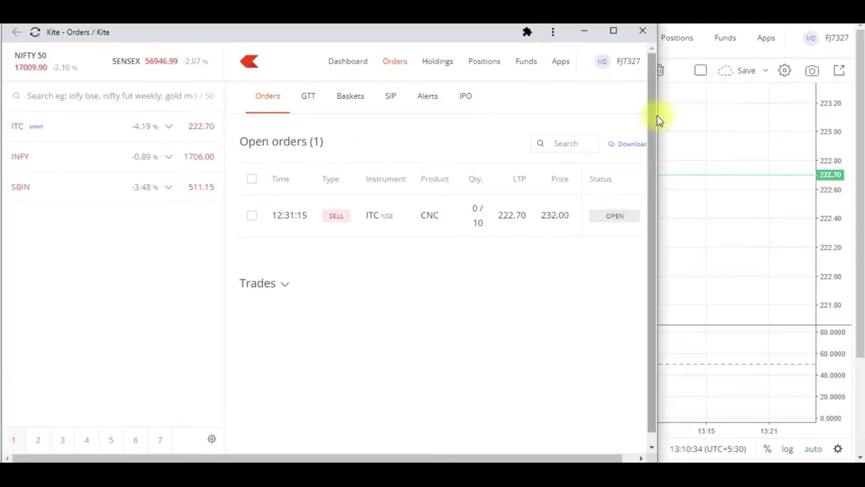
# - Restore down the chart window and move the Orders window to the top right beside it
pyautogui.click(820, 25)
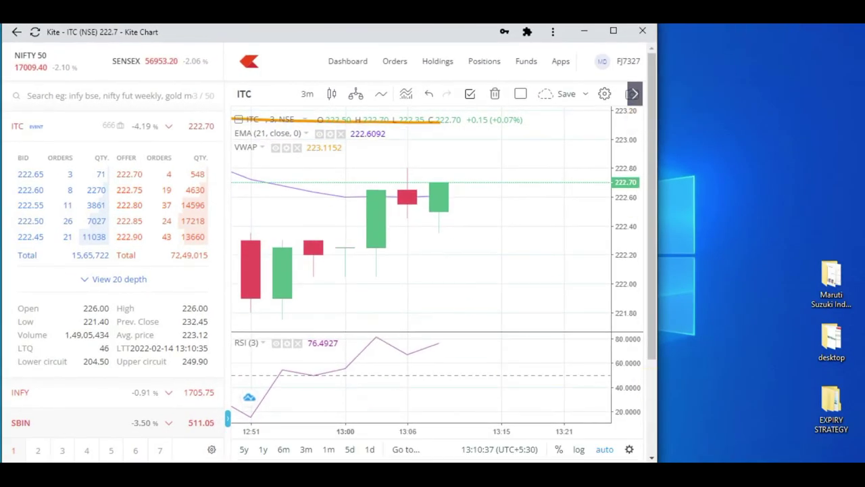
pyautogui.click(786, 450)
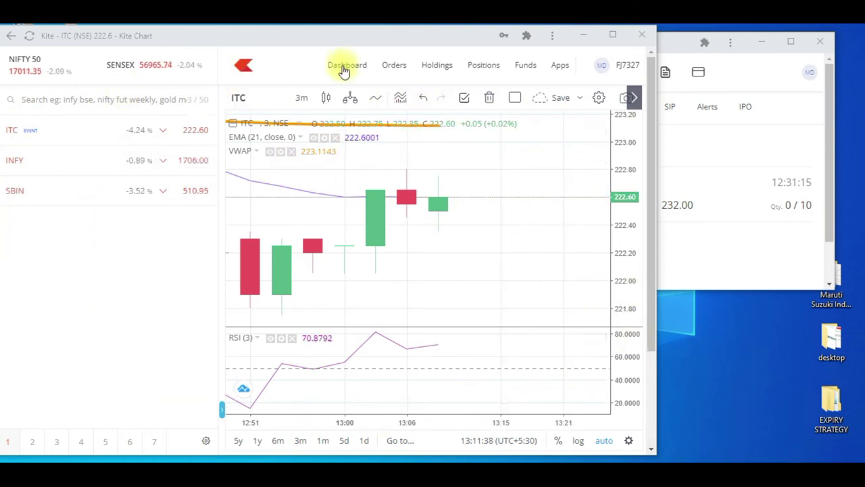
pyautogui.click(696, 37)
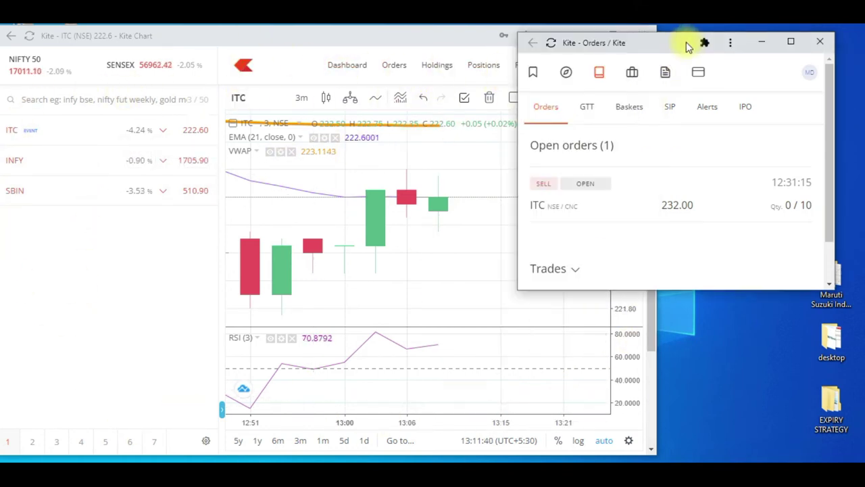
pyautogui.moveTo(625, 43); pyautogui.dragTo(725, 36)
pyautogui.moveTo(721, 39); pyautogui.dragTo(710, 41)
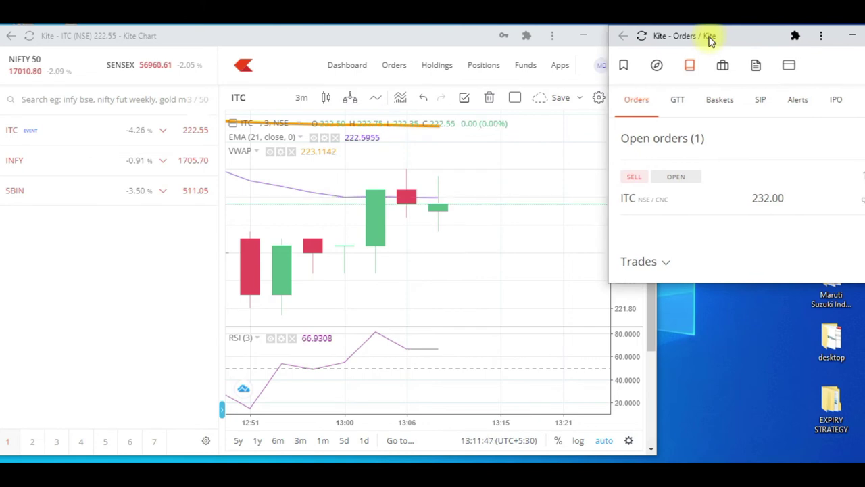
# - Open Positions in a third Kite window and move it lower on the right
pyautogui.rightClick(492, 67)
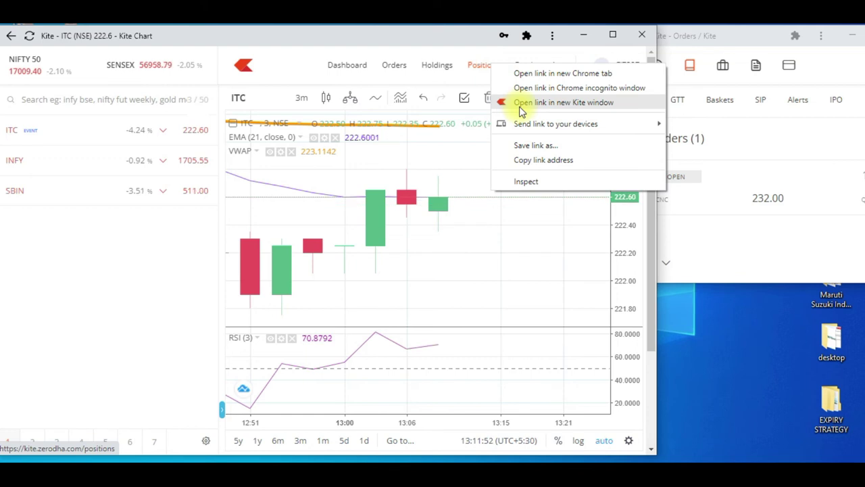
pyautogui.click(525, 103)
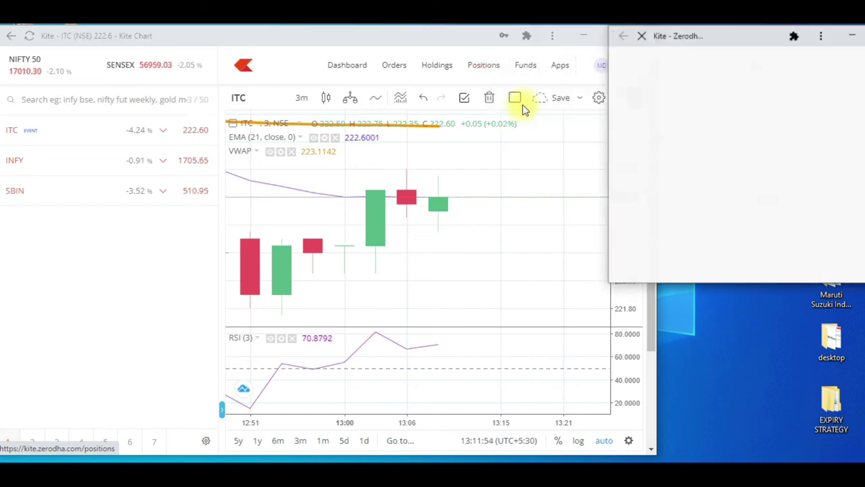
pyautogui.moveTo(659, 39); pyautogui.dragTo(608, 209)
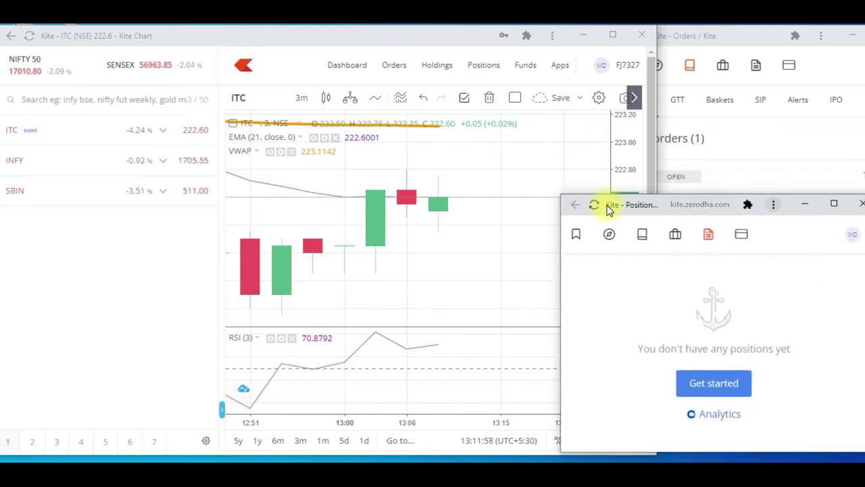
# - Resize the Orders and Positions windows to stack on the right, keeping the ITC order visible
pyautogui.click(690, 39)
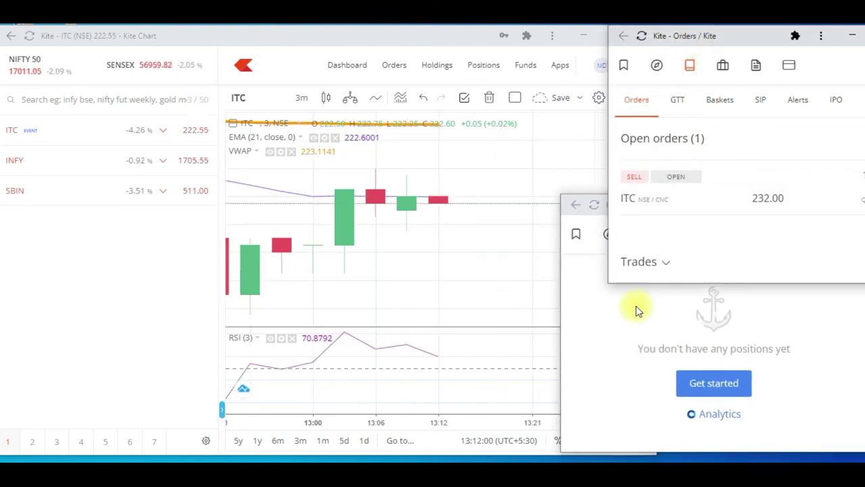
pyautogui.moveTo(635, 285); pyautogui.dragTo(615, 195)
pyautogui.moveTo(655, 38); pyautogui.dragTo(616, 38)
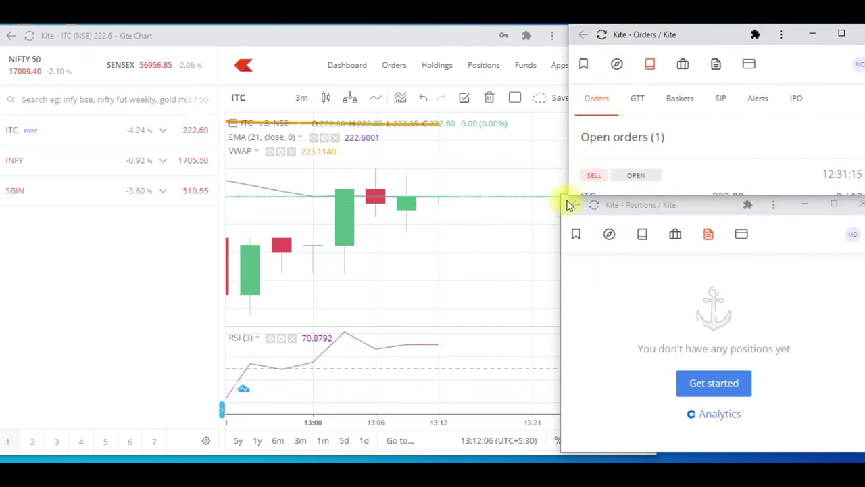
pyautogui.moveTo(559, 195); pyautogui.dragTo(582, 244)
pyautogui.moveTo(662, 263); pyautogui.dragTo(654, 233)
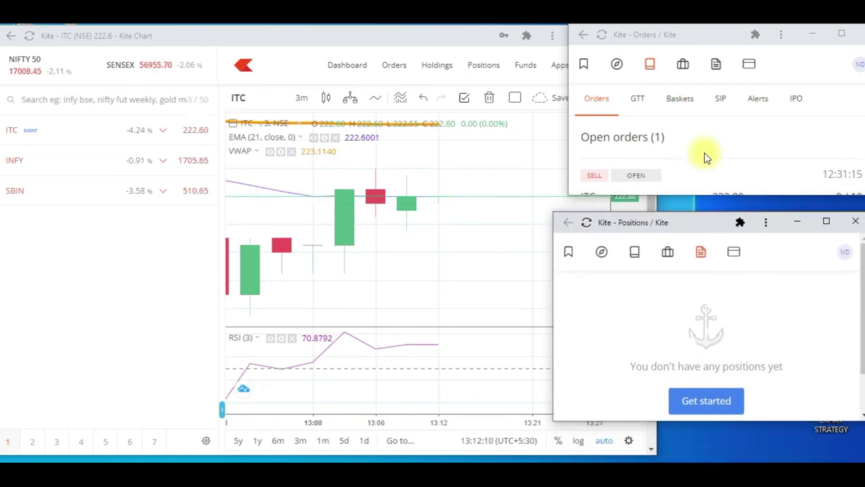
pyautogui.scroll(-3, 736, 168)
pyautogui.scroll(3, 732, 169)
pyautogui.scroll(-2, 707, 176)
pyautogui.scroll(2, 691, 170)
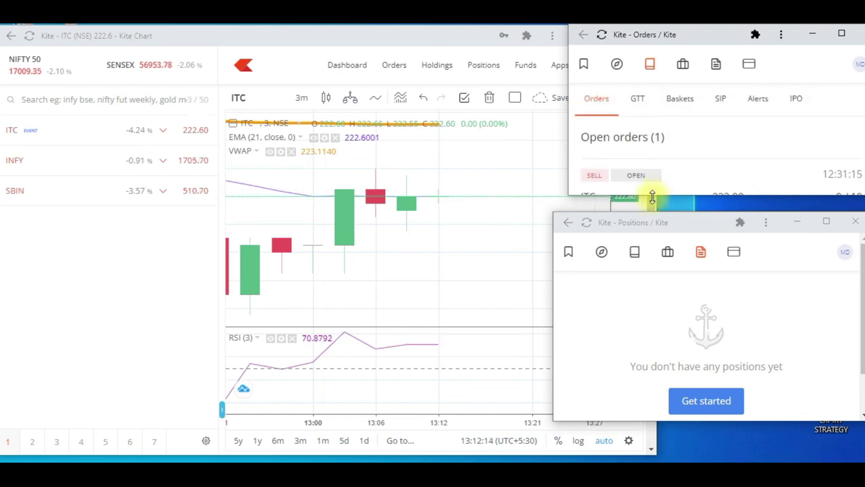
pyautogui.moveTo(651, 194); pyautogui.dragTo(654, 208)
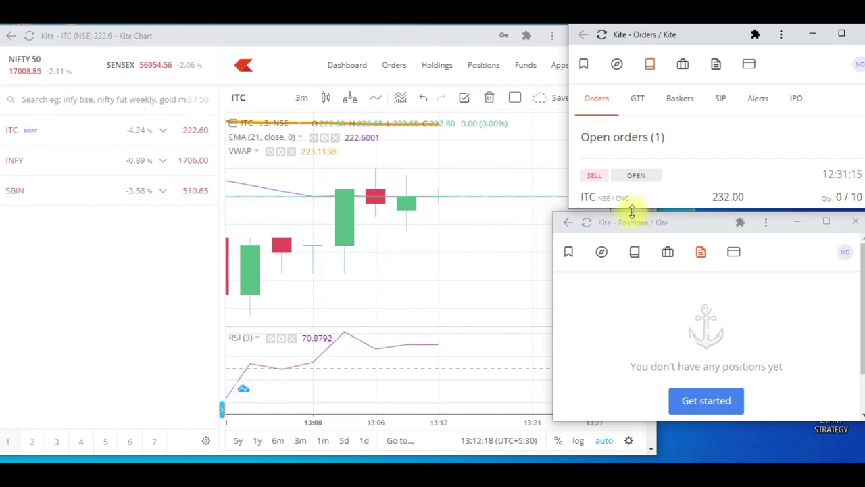
pyautogui.click(736, 196)
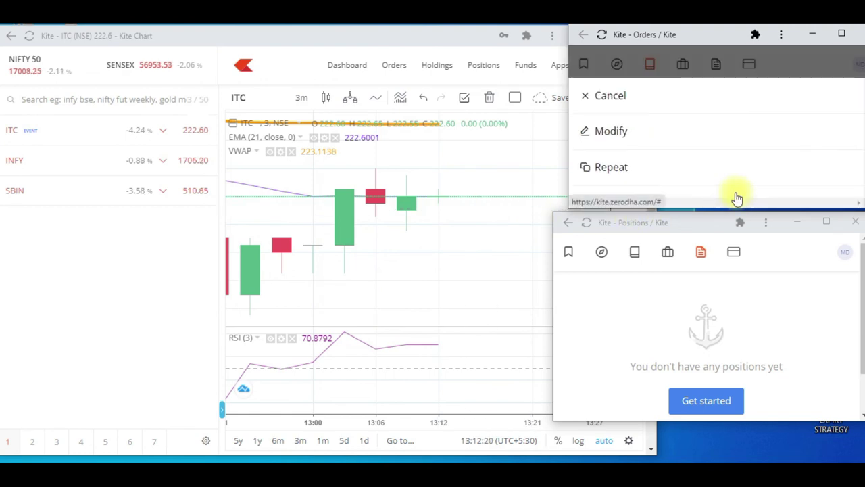
pyautogui.click(612, 131)
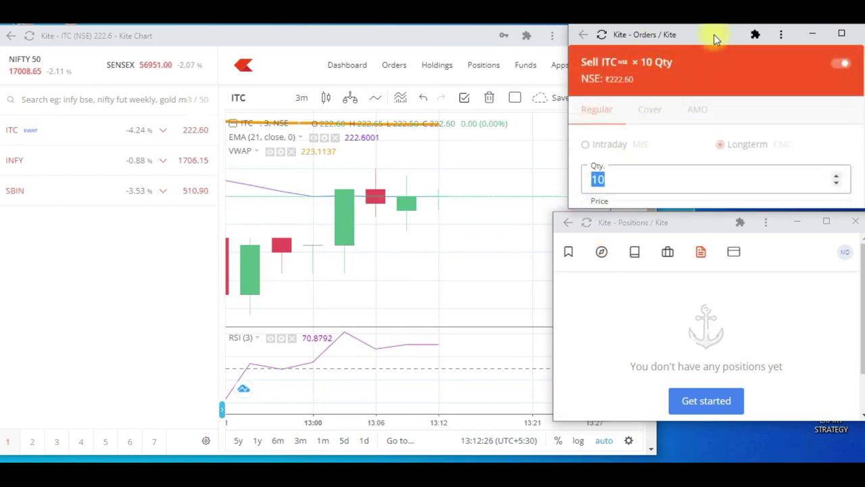
pyautogui.scroll(-5, 753, 172)
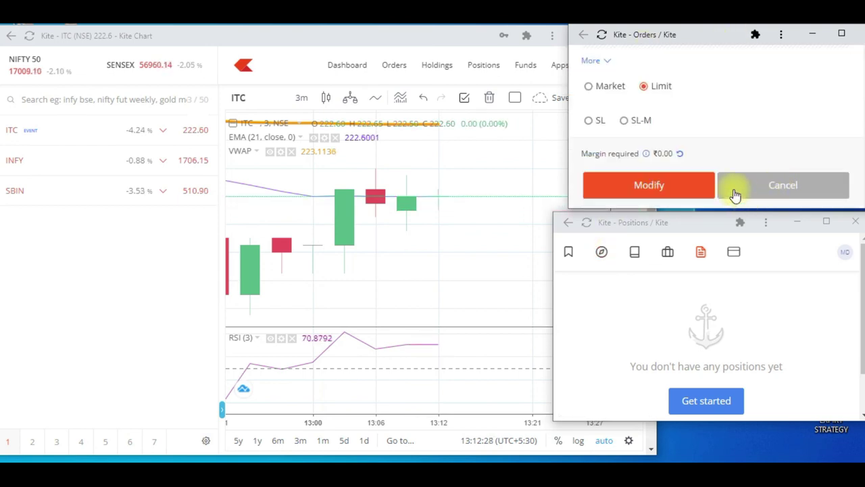
pyautogui.scroll(5, 811, 168)
pyautogui.scroll(-5, 796, 171)
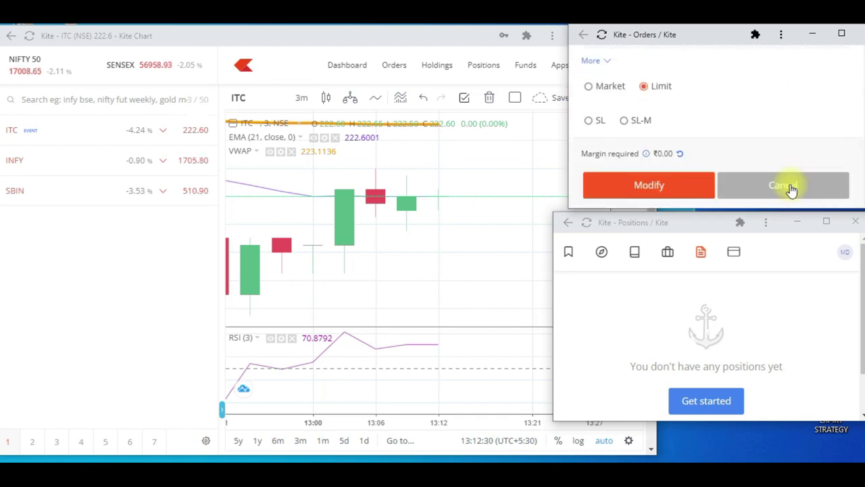
pyautogui.click(792, 189)
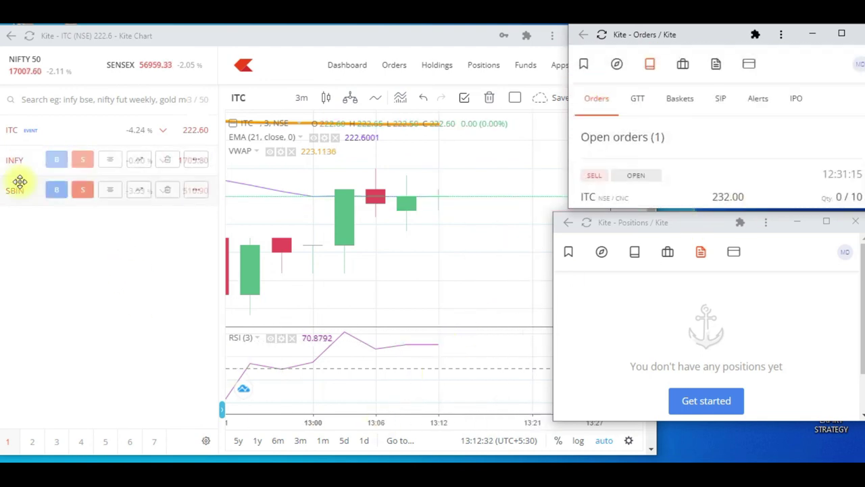
# - Open a buy form for 1 INFY share (Limit 1706.15, CNC) and shift it slightly right
pyautogui.moveTo(16, 191)
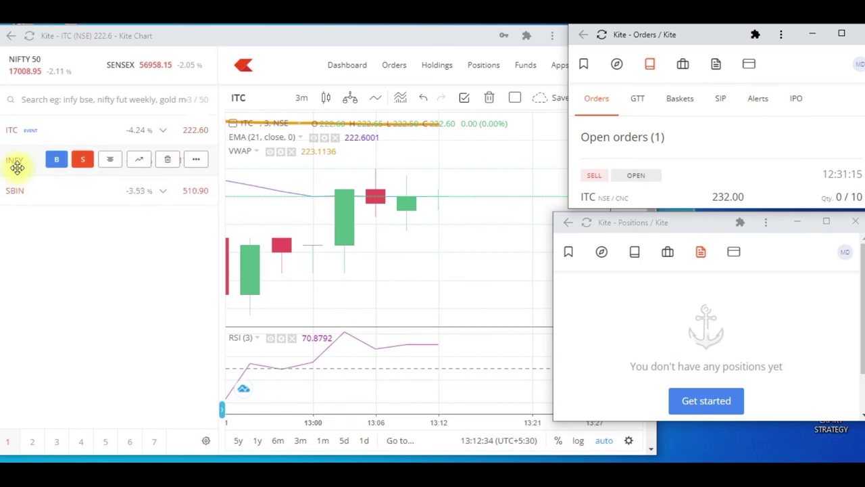
pyautogui.click(54, 161)
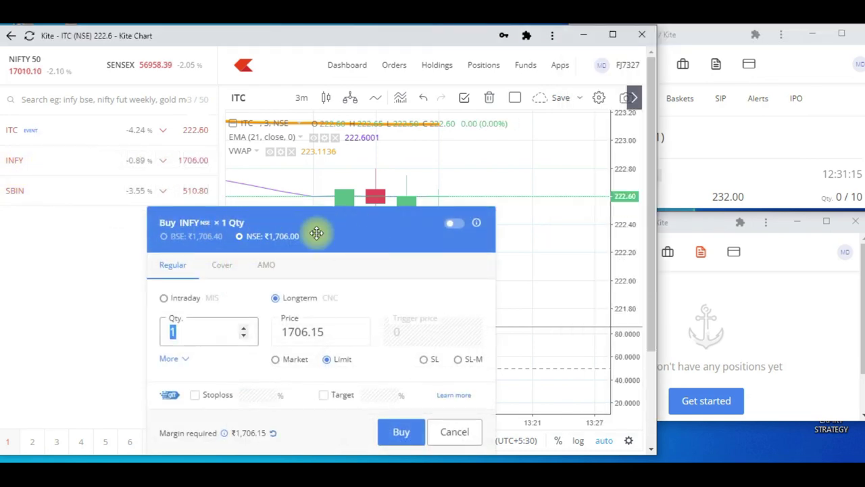
pyautogui.moveTo(318, 225); pyautogui.dragTo(375, 227)
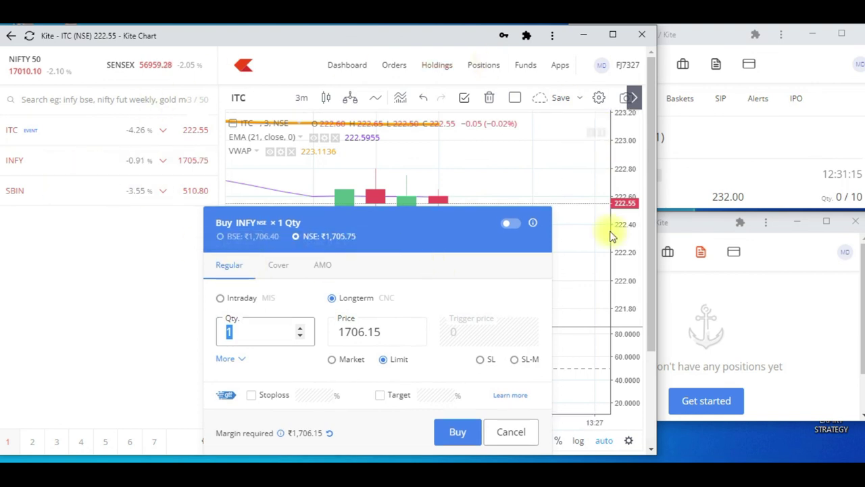